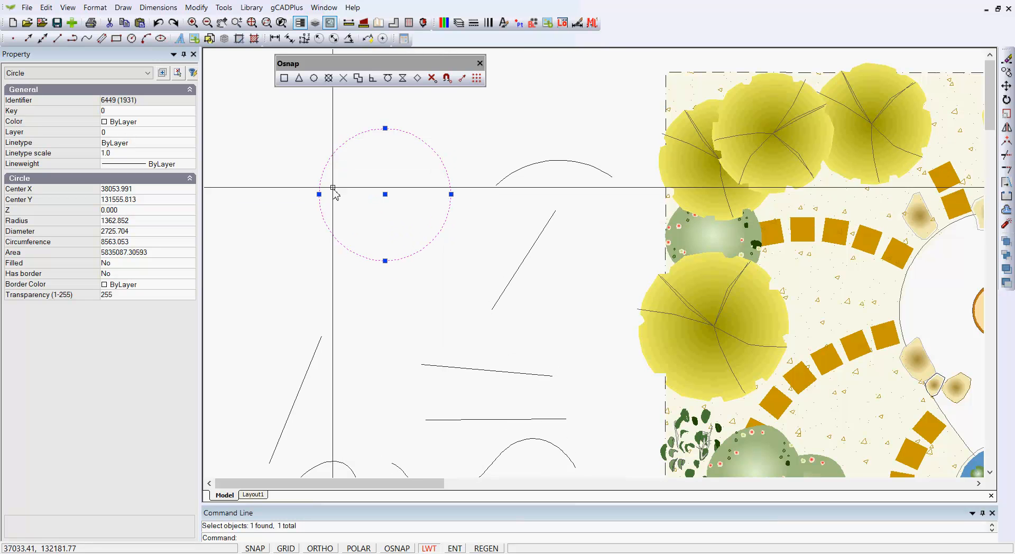
Step: Add the diagonal line beside the circle, the arc and the wavy spline to the selection, examine their grips, and clear the selection
scroll(427, 296, down, 1)
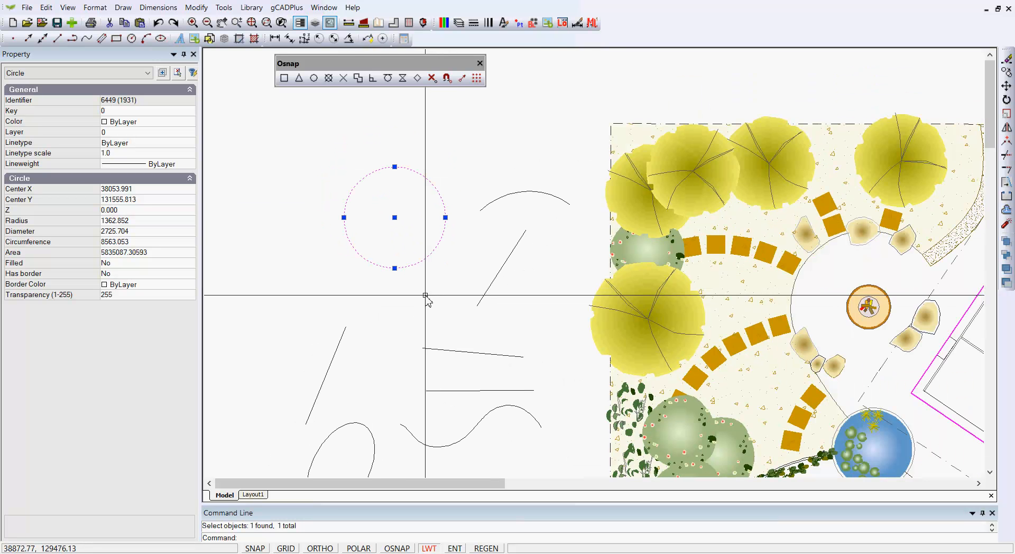
click(496, 279)
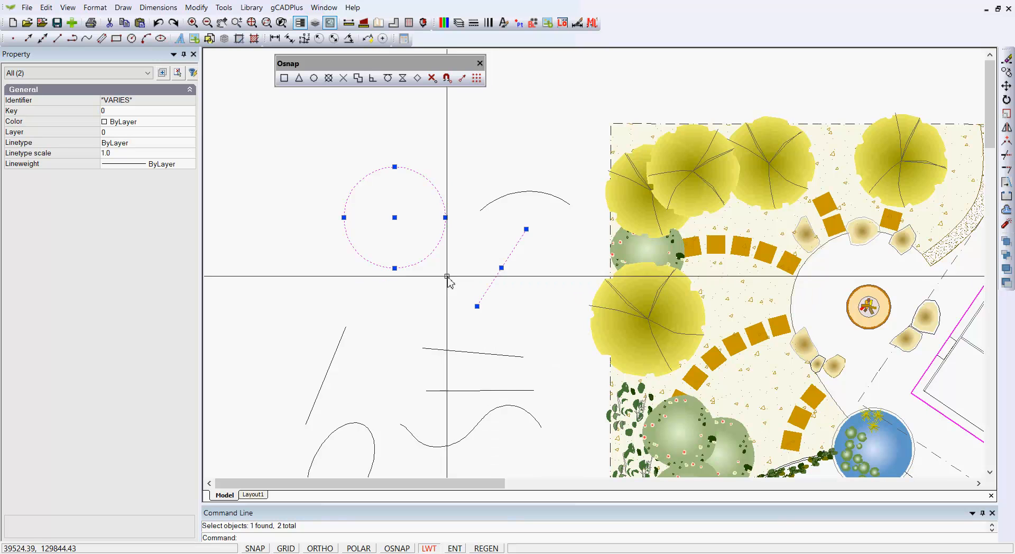
click(545, 195)
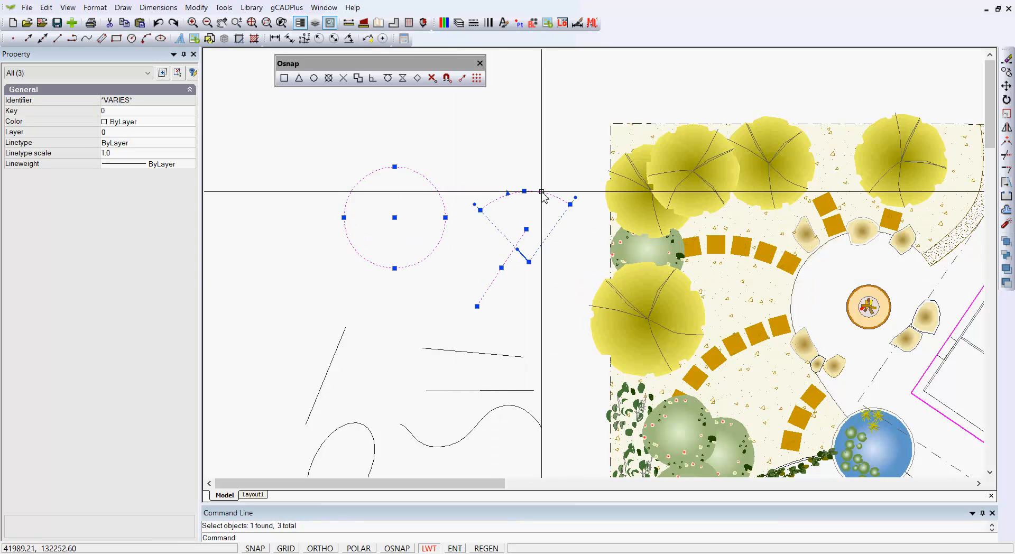
click(462, 439)
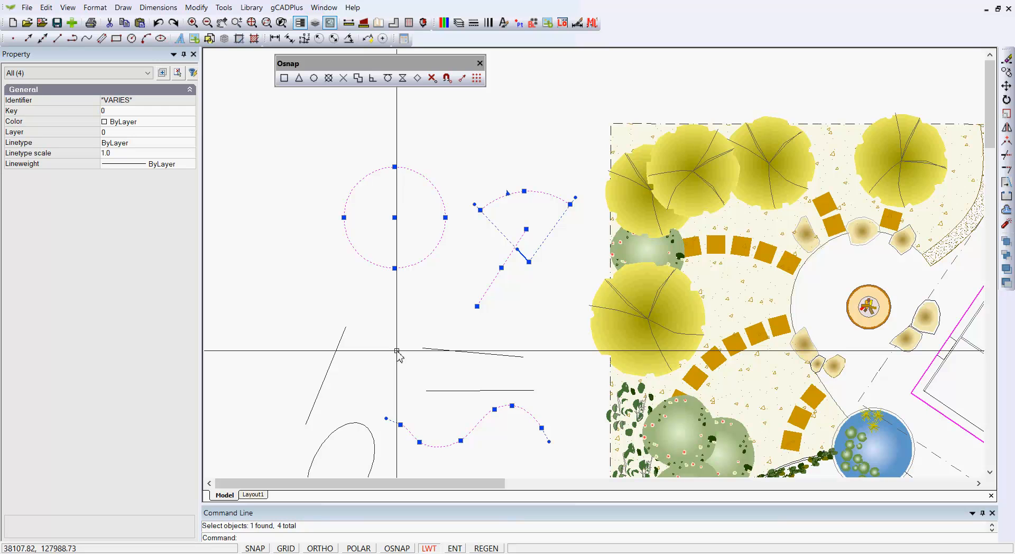
key(Escape)
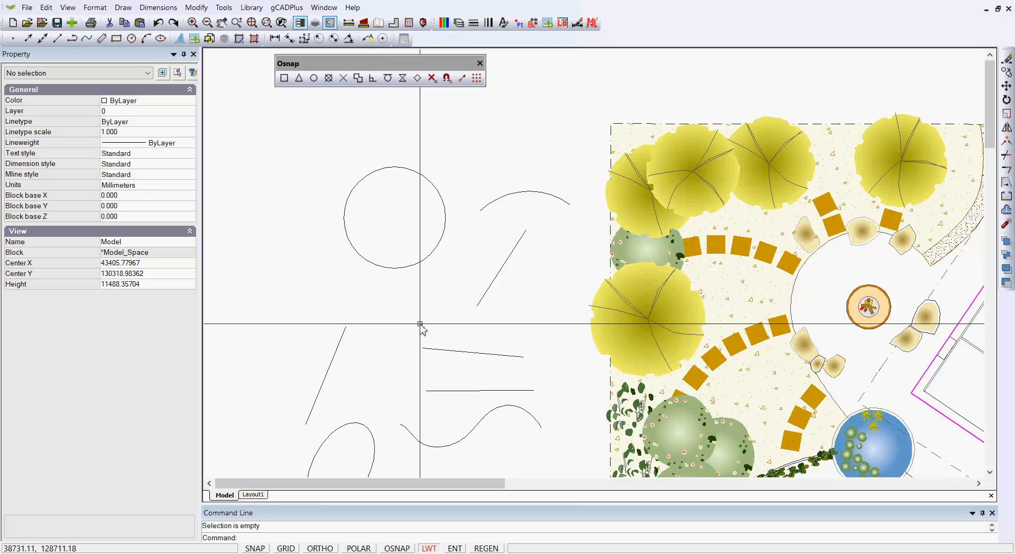
Step: Set Enable grips to No in the Grips section of the global parameters
click(223, 7)
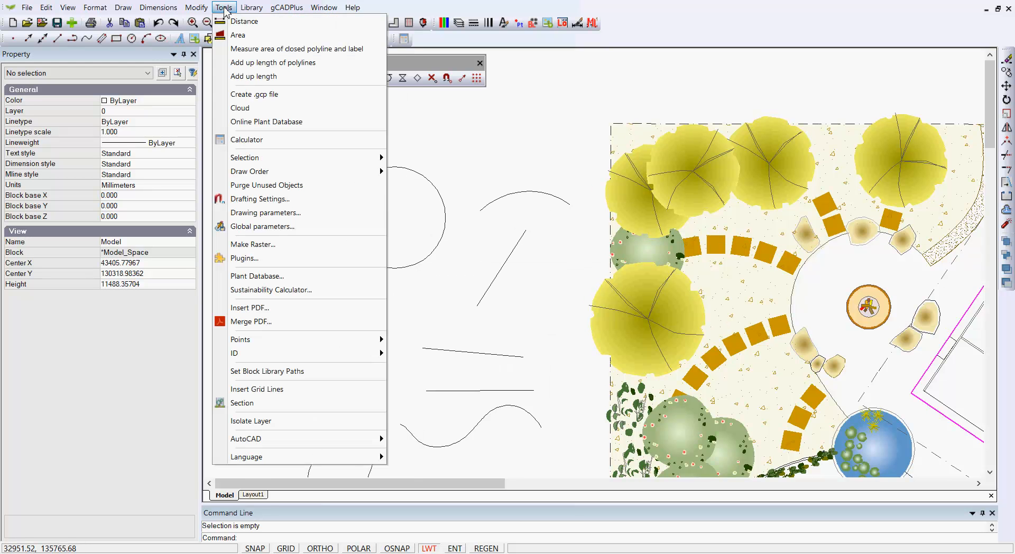
click(281, 227)
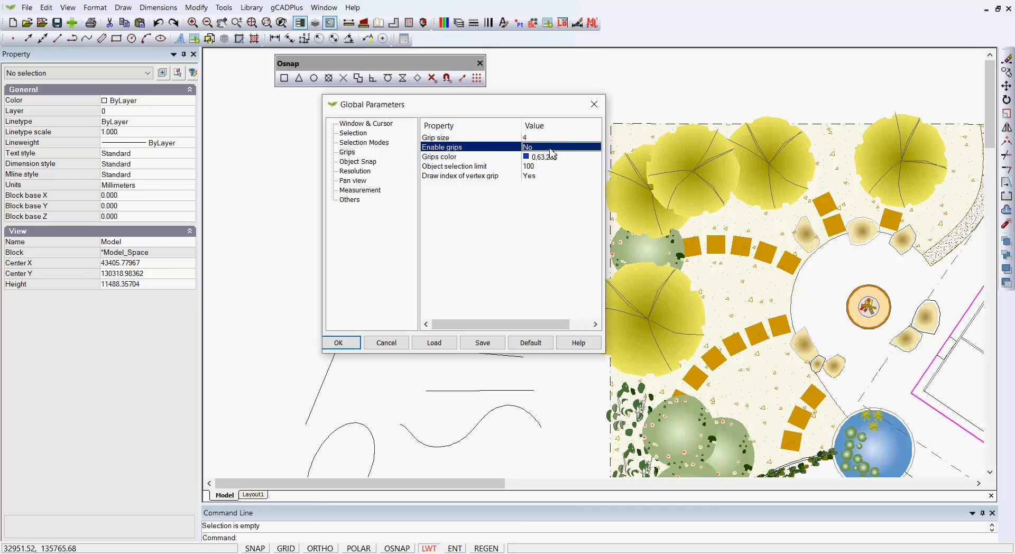
click(347, 348)
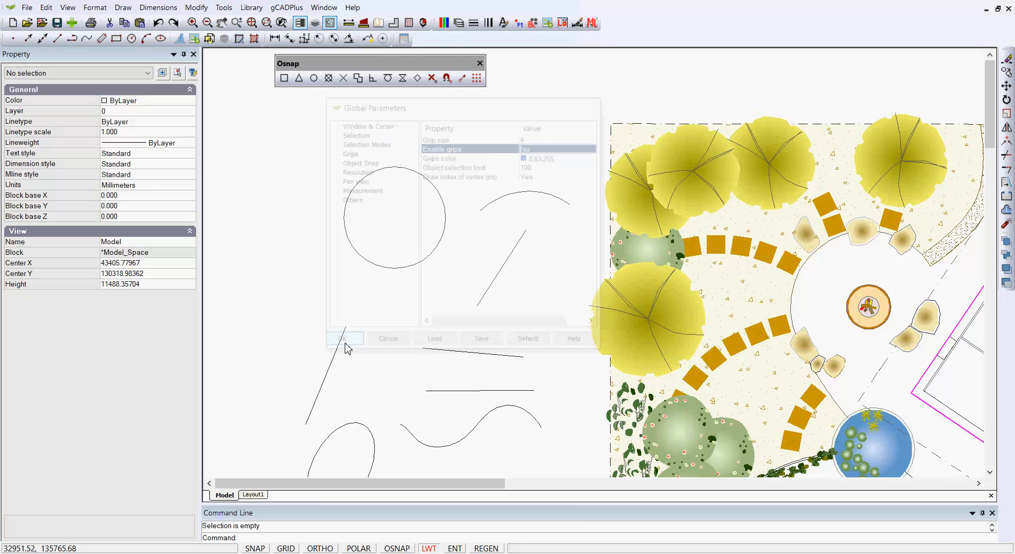
Step: Select the diagonal line and the circle in turn to examine how selected objects display without grips
click(496, 275)
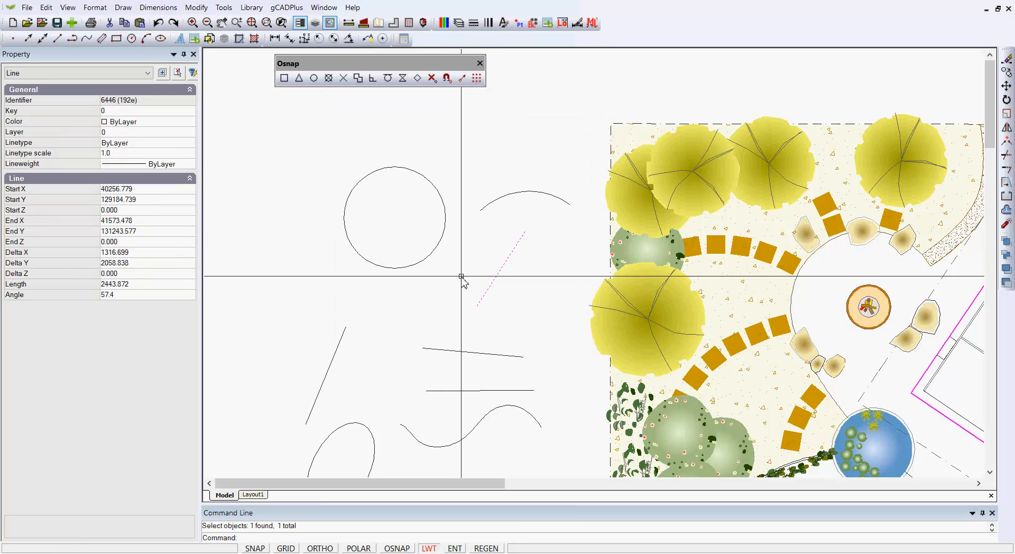
key(Escape)
click(436, 248)
key(Escape)
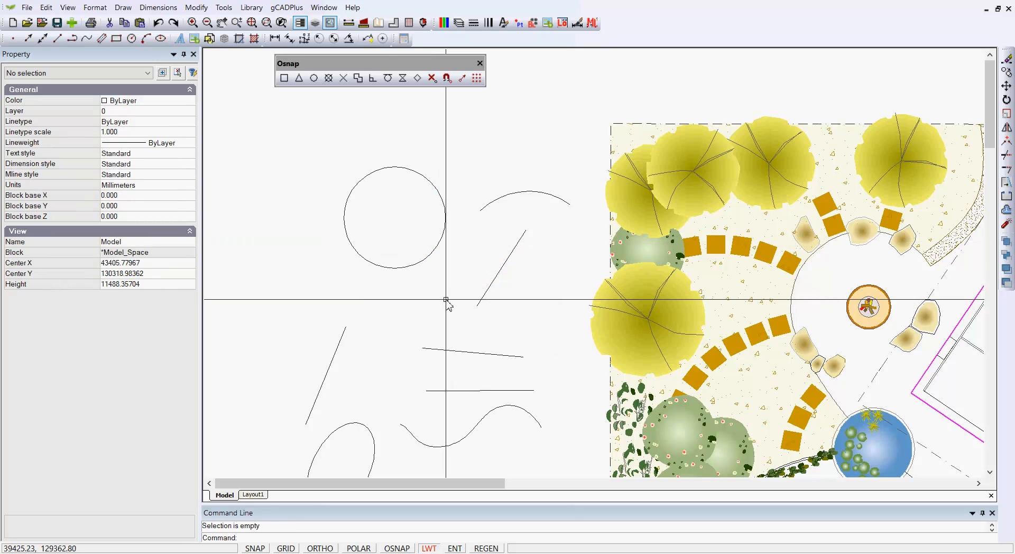
Step: Move the diagonal line from its lower endpoint to the circle's centre using the Move command and endpoint snap
click(503, 268)
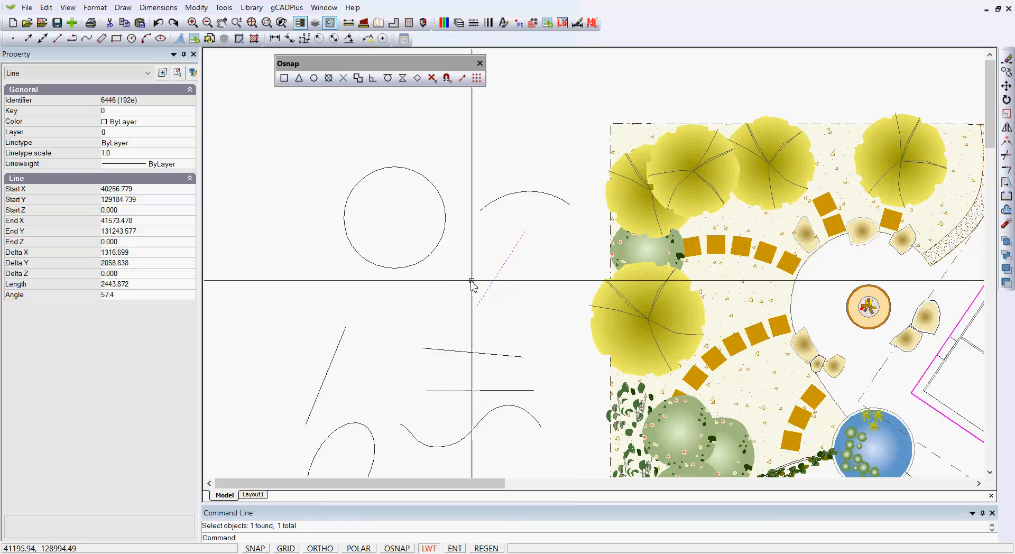
right_click(513, 286)
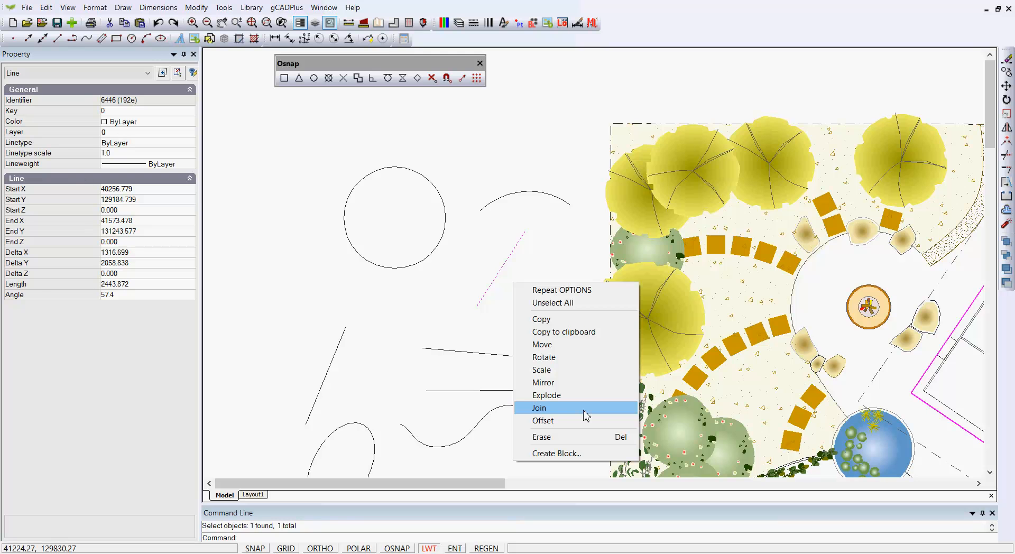
click(548, 345)
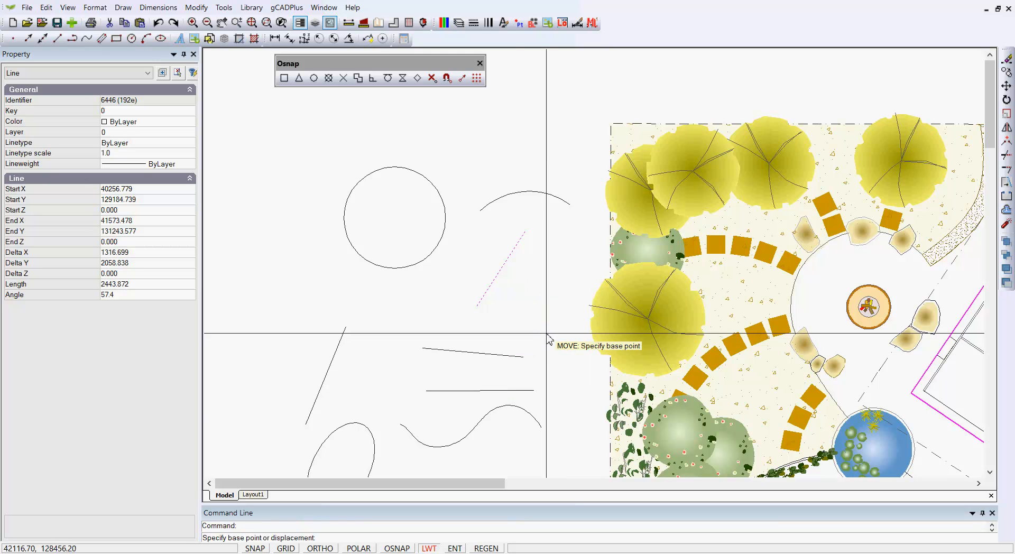
click(284, 80)
click(478, 307)
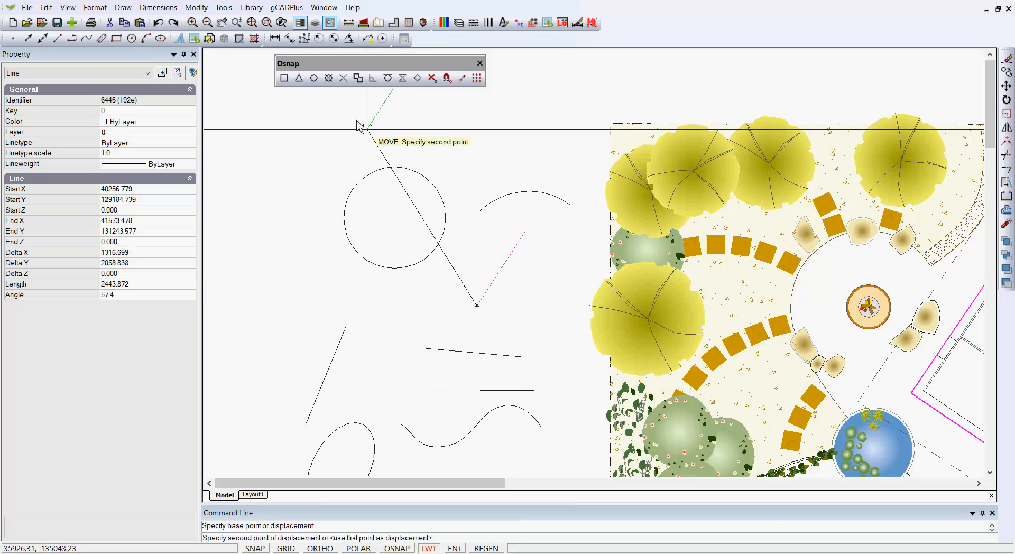
click(395, 218)
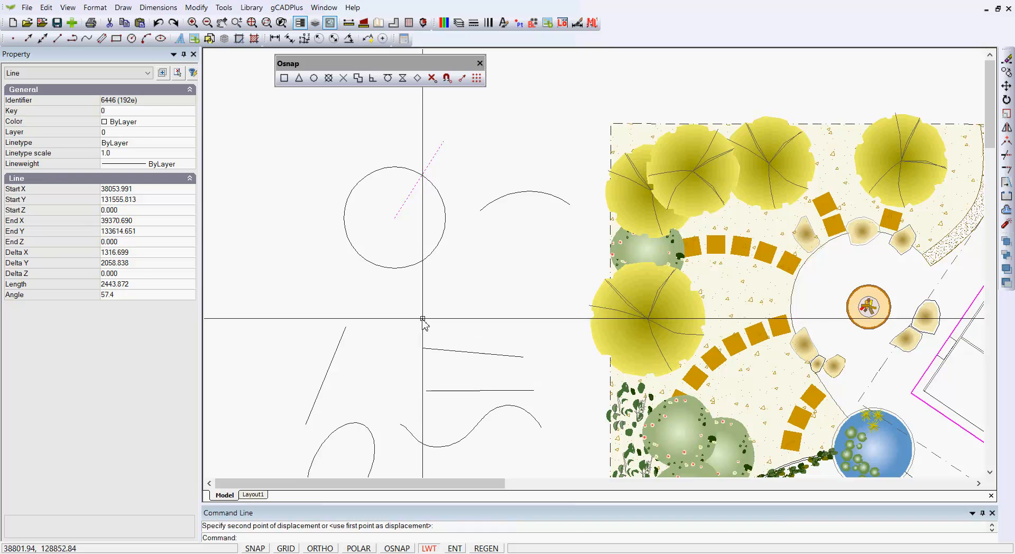
key(Escape)
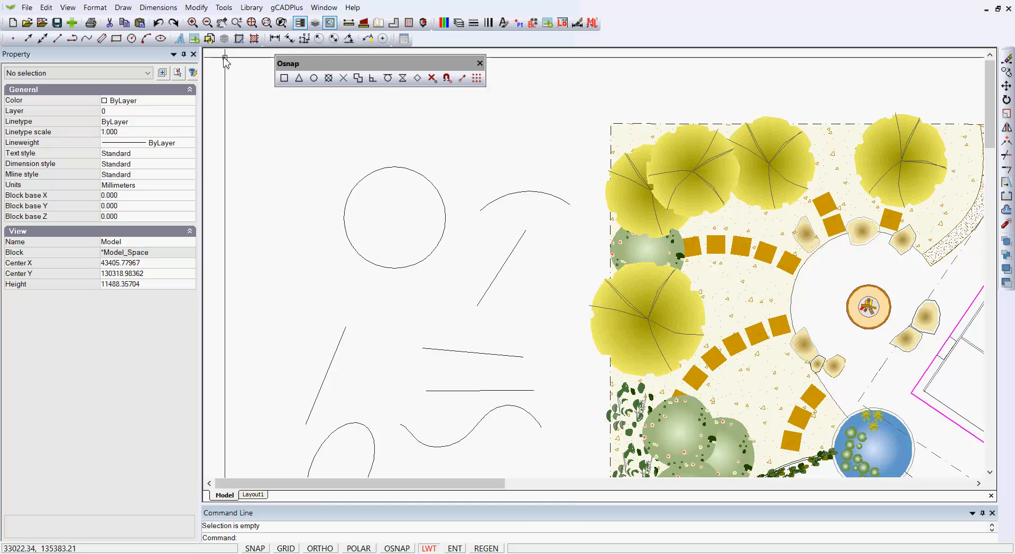
Step: Set Enable grips to Yes in the Grips section of the global parameters
click(225, 11)
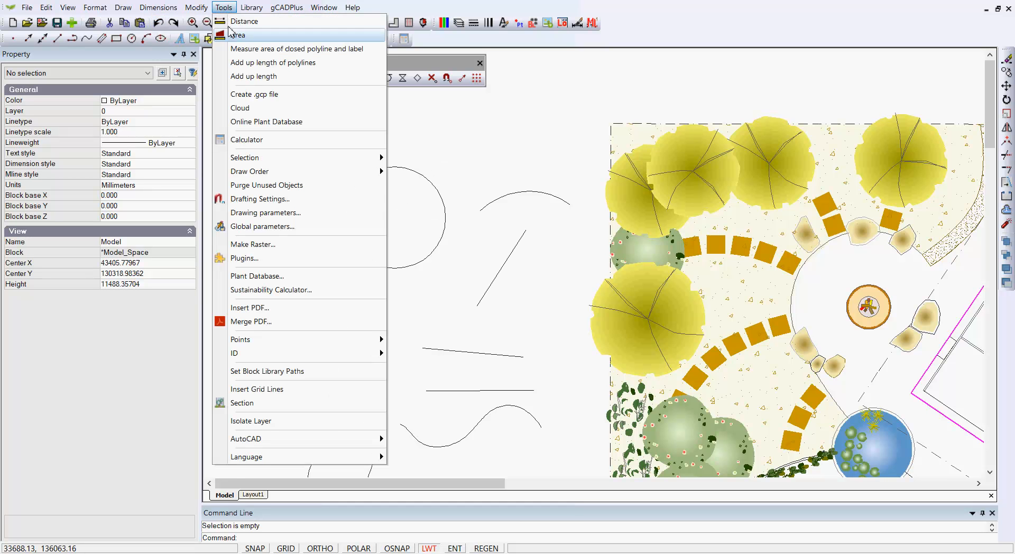
click(287, 227)
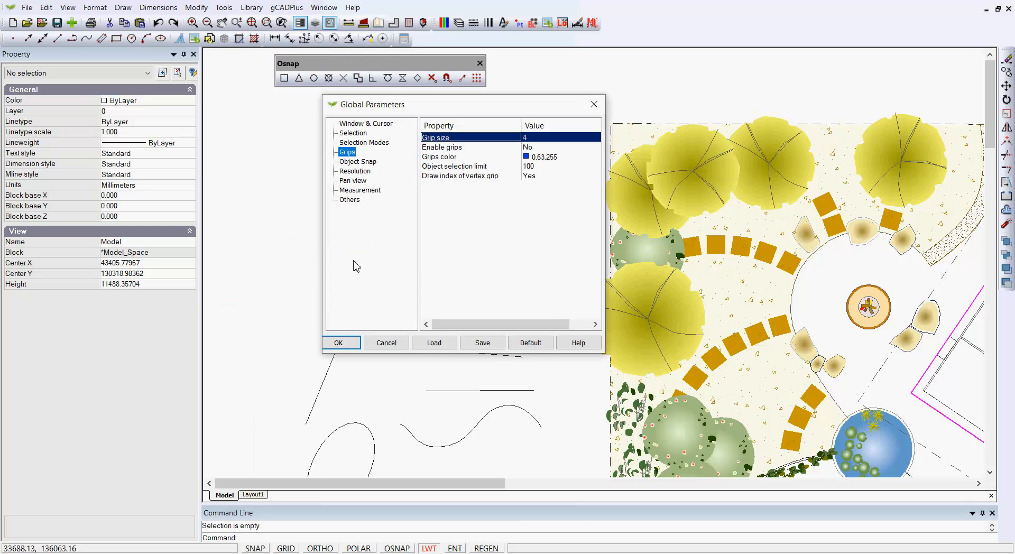
double_click(544, 147)
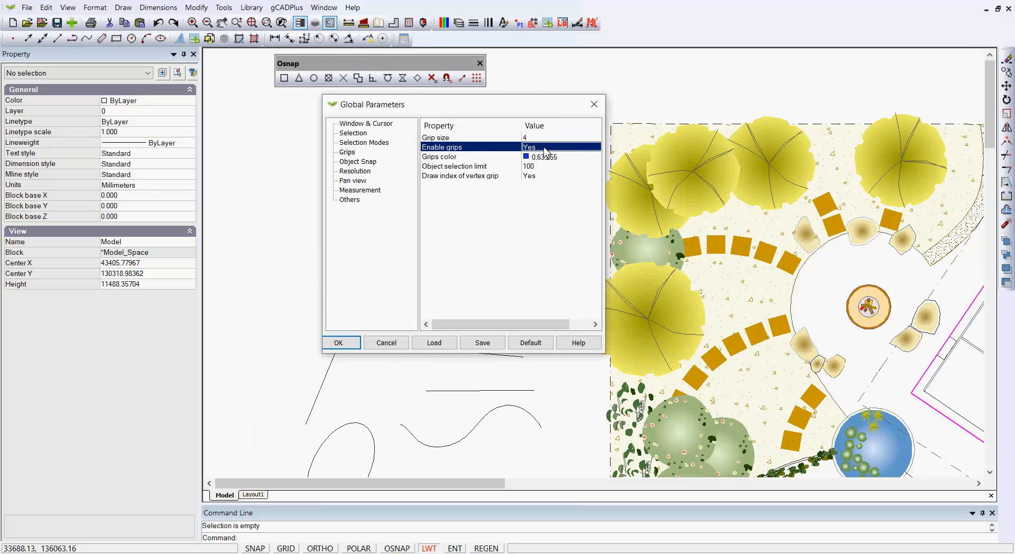
click(342, 347)
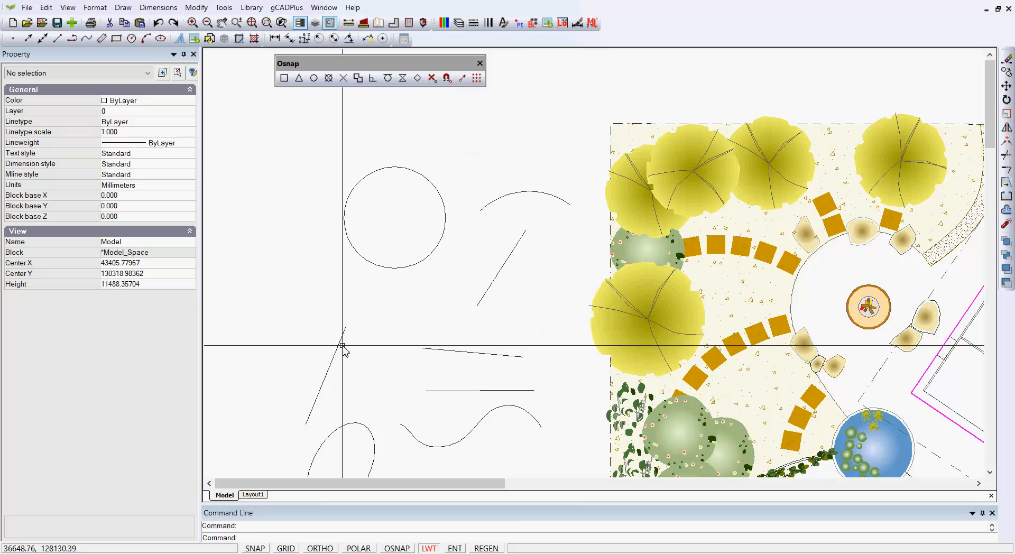
Step: Select the diagonal line and the circle, and stretch the line's lower end grip onto the circle's centre
click(492, 283)
click(439, 243)
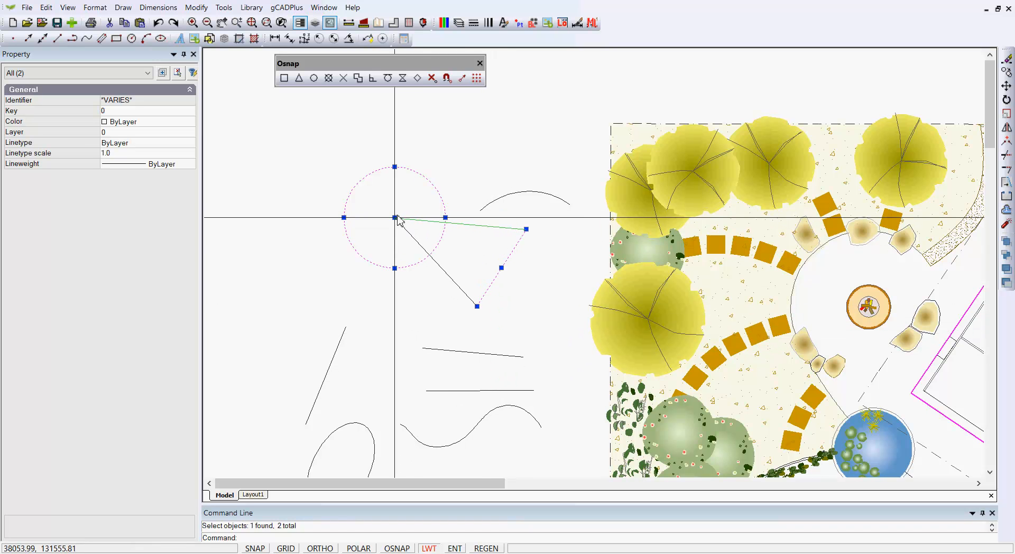
click(395, 218)
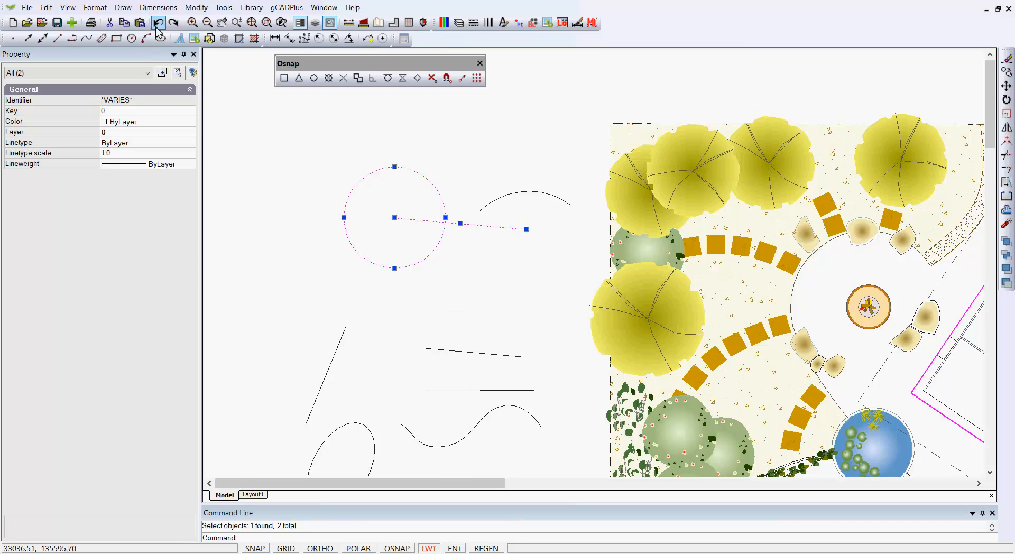
Step: Move the diagonal line by its midpoint grip onto the centre grip of the selected circle and clear the selection
click(492, 284)
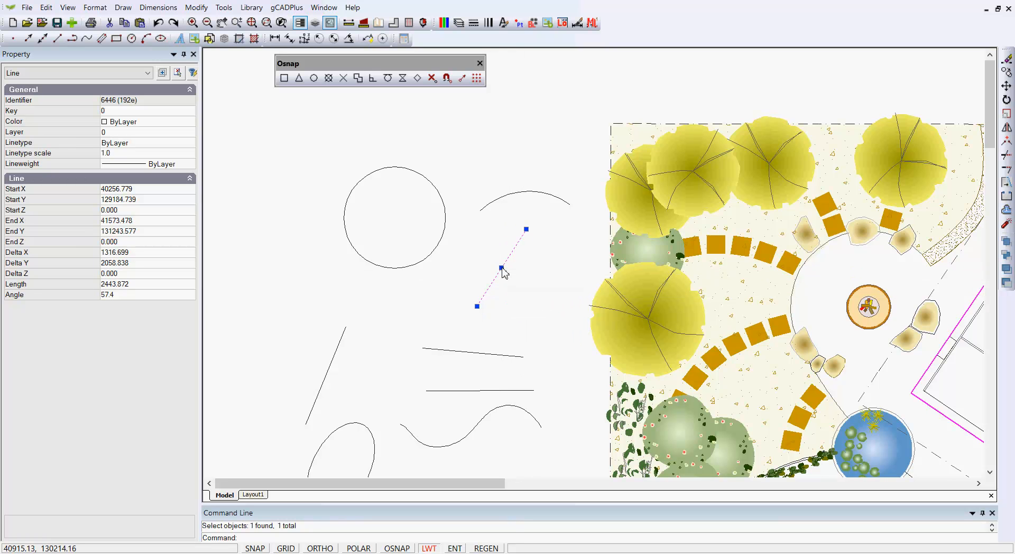
key(Escape)
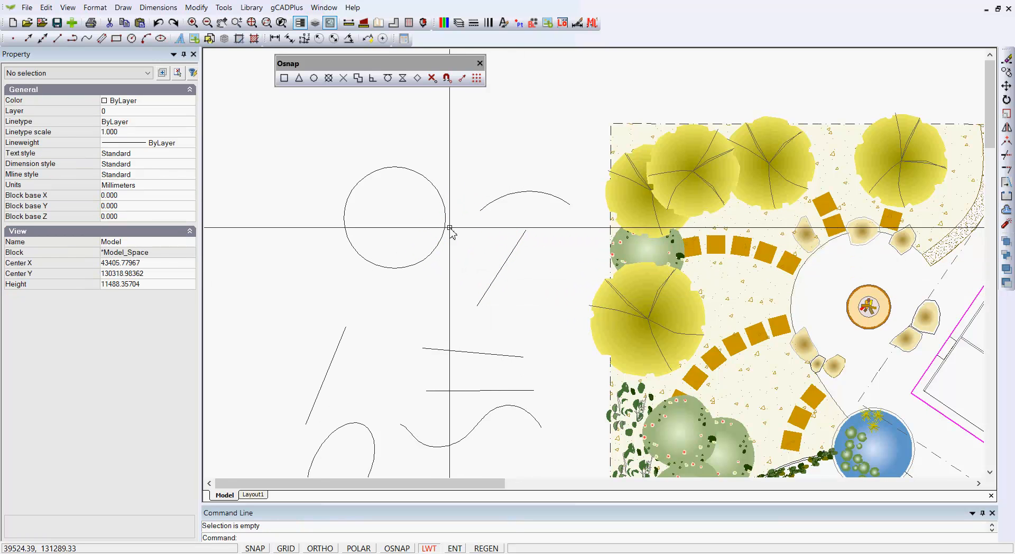
click(448, 227)
click(489, 289)
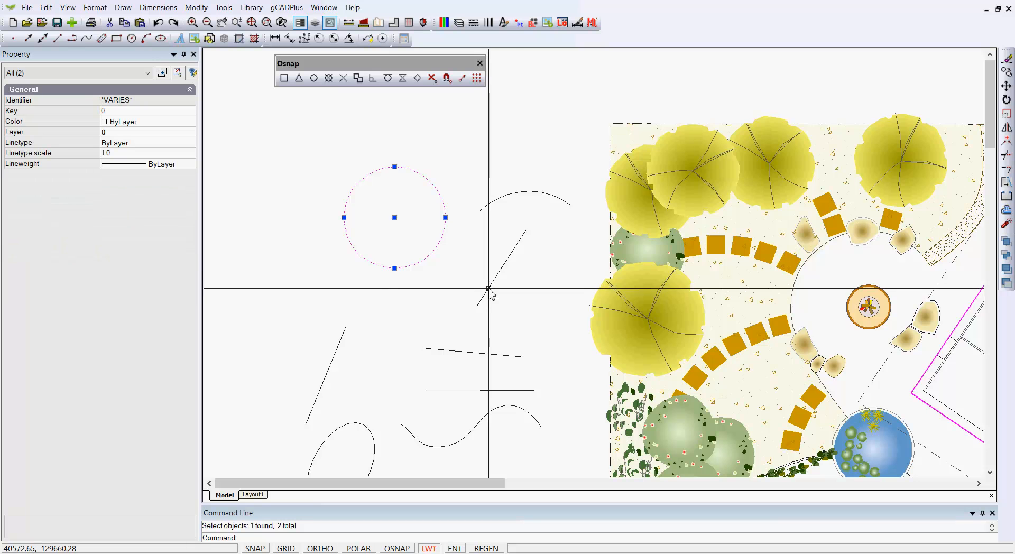
click(502, 268)
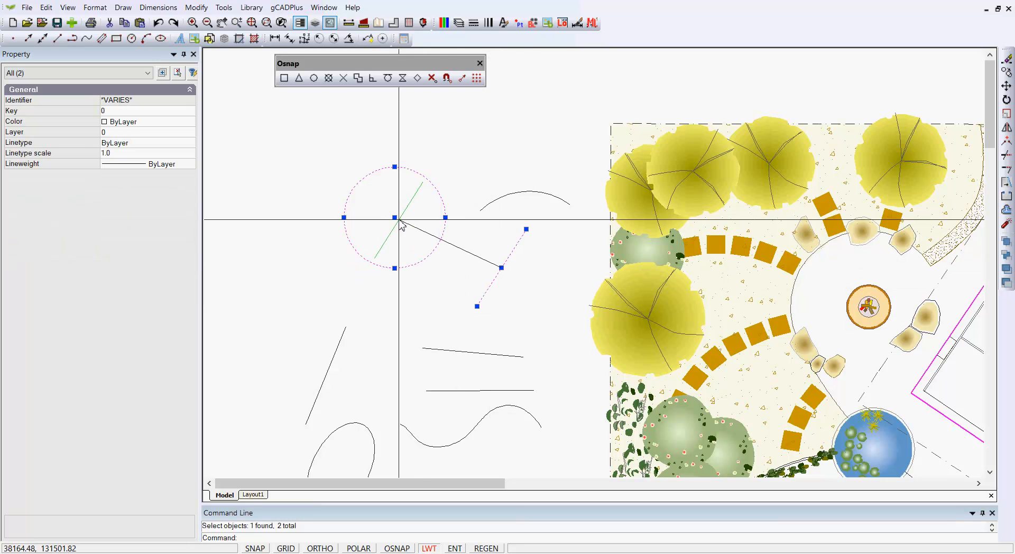
click(398, 219)
key(Escape)
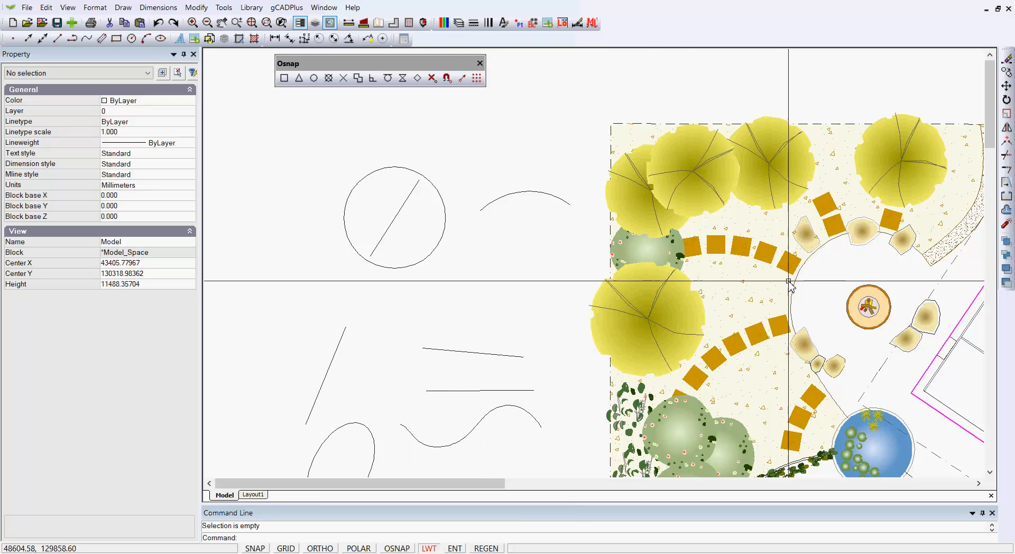
Step: Use grips to rotate the FlatRock02 block beside the stepping stones to about 321° and shift it slightly down to the circular area's edge
scroll(789, 271, up, 2)
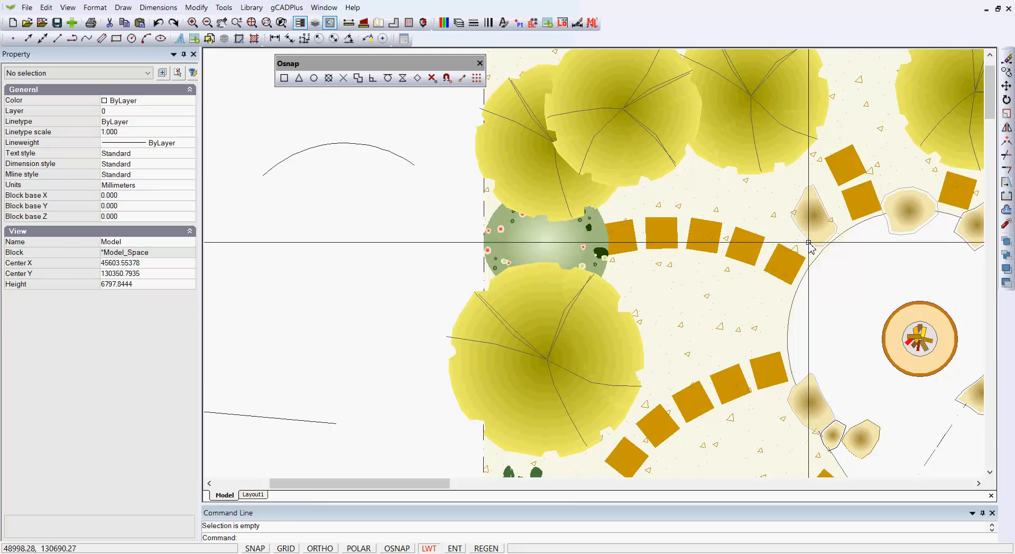
click(823, 225)
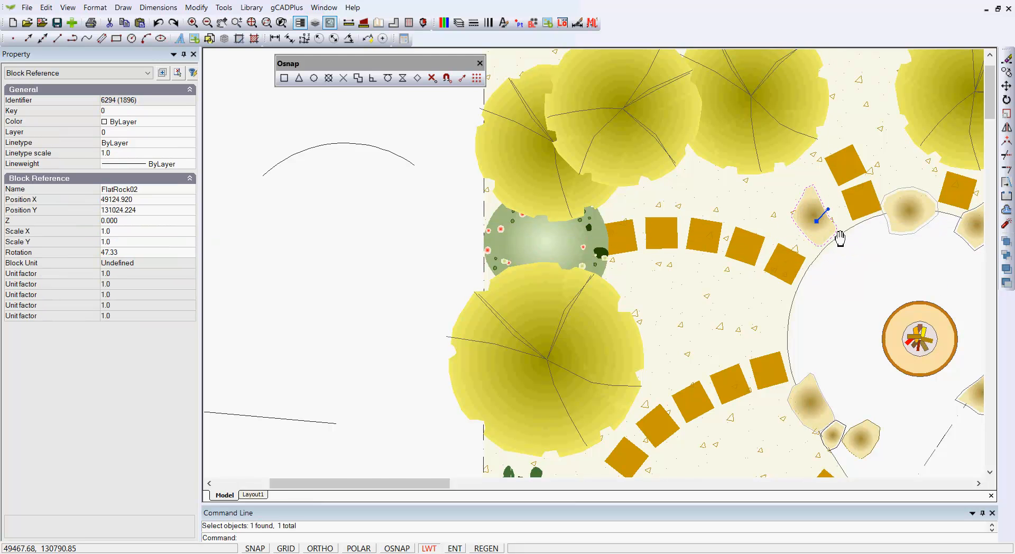
middle_drag(839, 236, 592, 291)
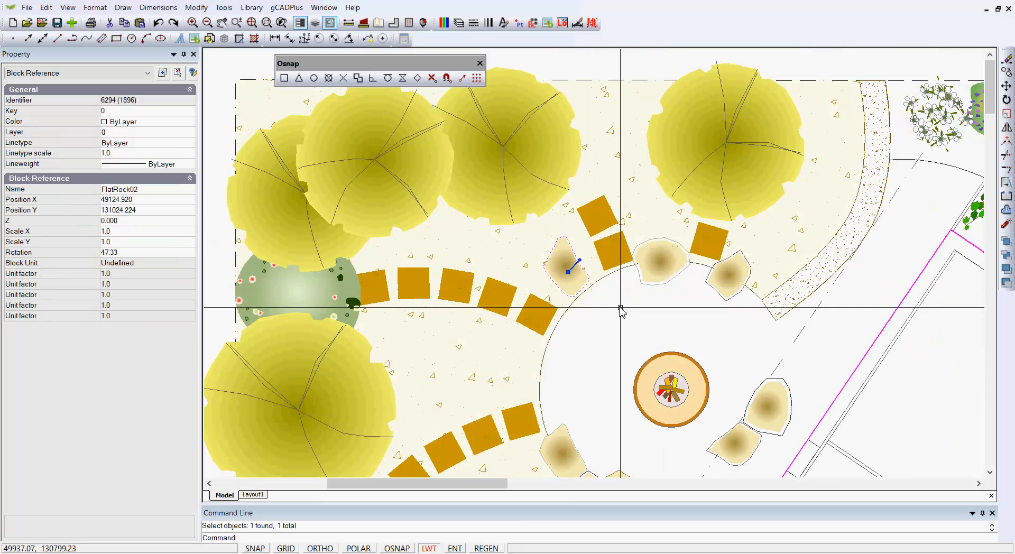
scroll(571, 268, up, 2)
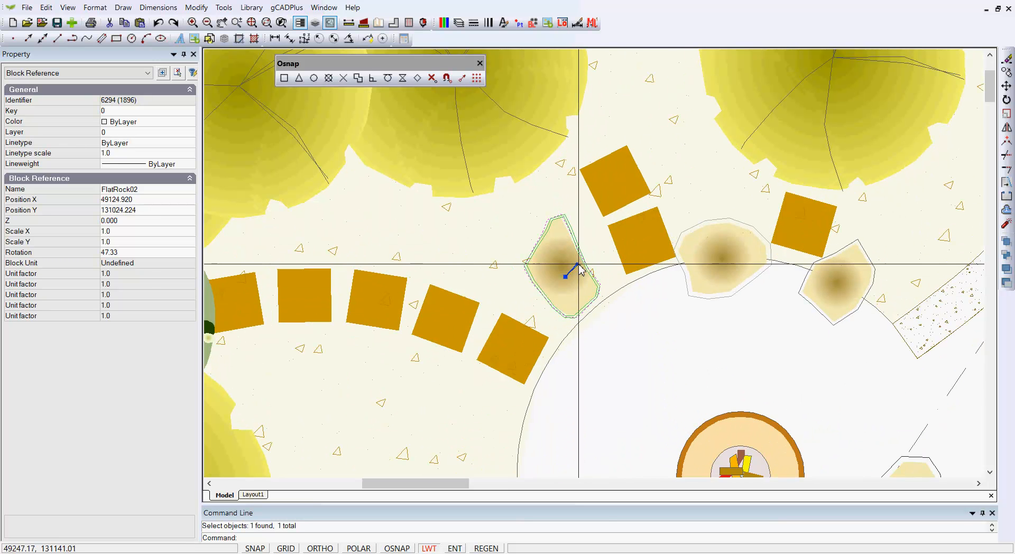
drag(579, 264, 600, 304)
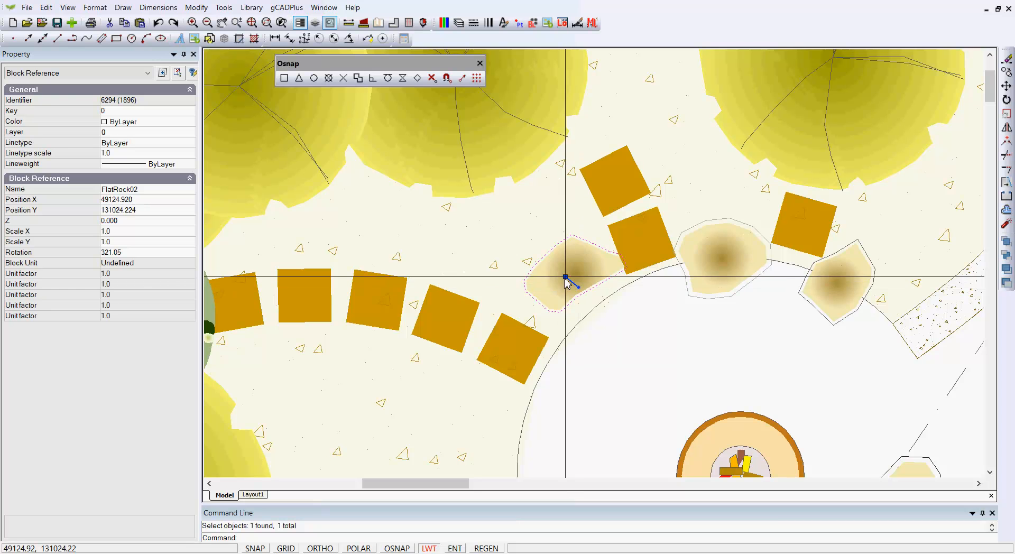
drag(566, 277, 564, 289)
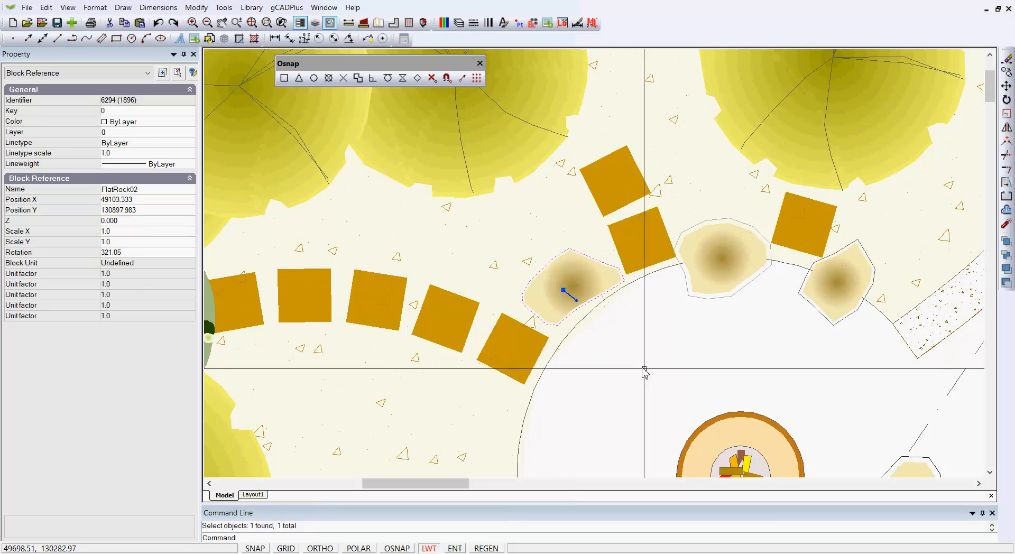
key(Escape)
Step: Select three yellow UPlantSmallTree11 blocks along the garden's left boundary to examine their grips, and clear the selection
scroll(651, 370, down, 5)
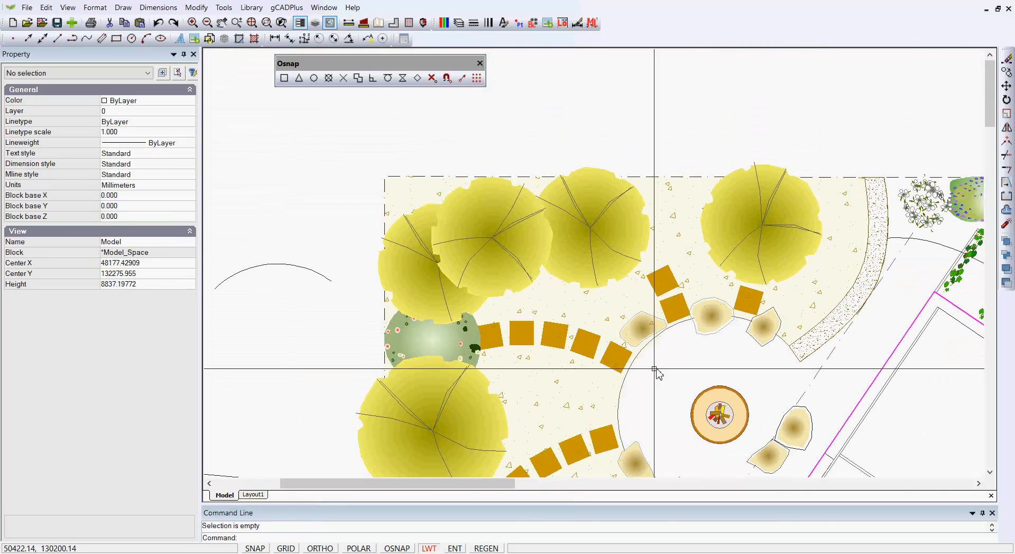
click(433, 391)
click(418, 283)
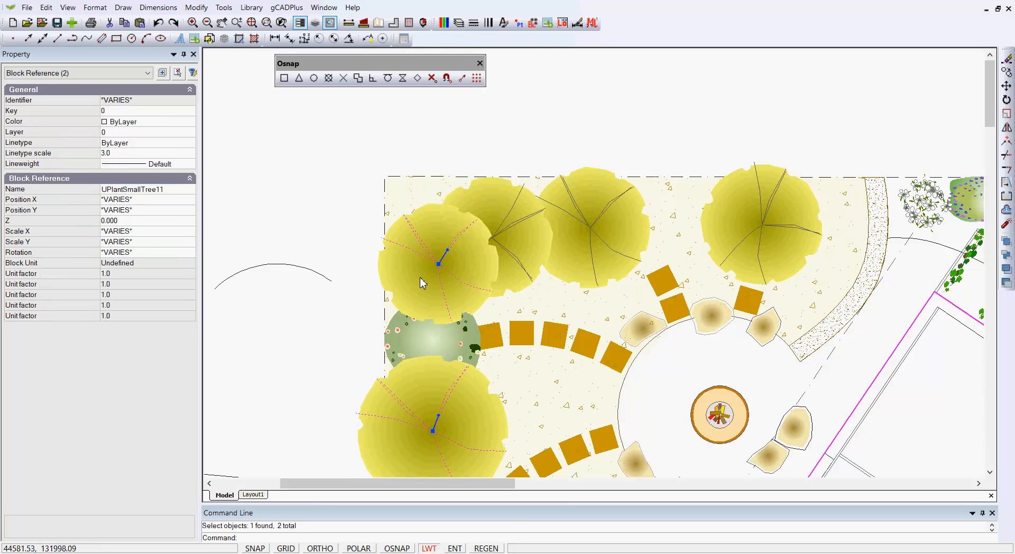
click(526, 248)
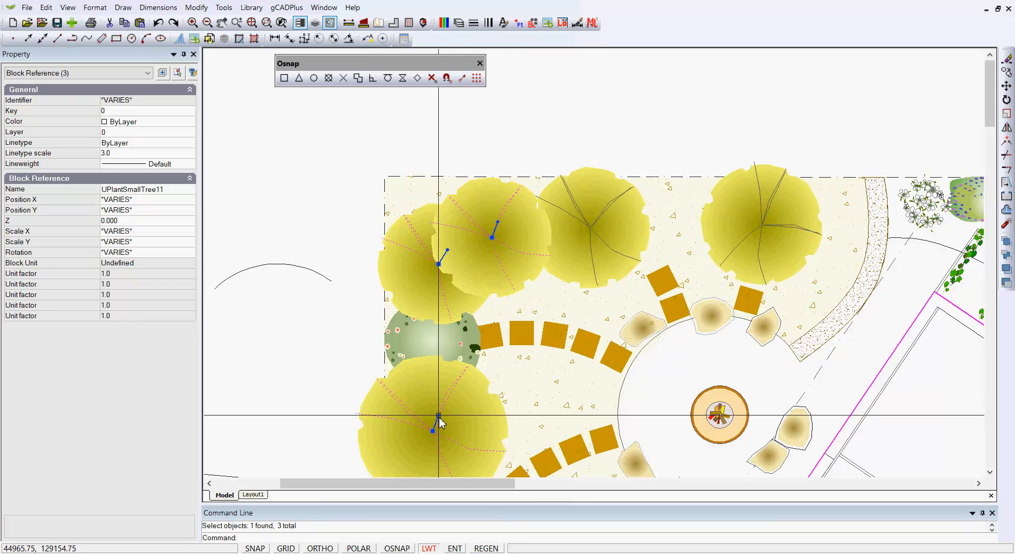
key(Escape)
Step: Adjust the wavy spline polyline's direction grip at vertex 5 to an end vector angle of about 299° and clear the selection
scroll(335, 317, down, 6)
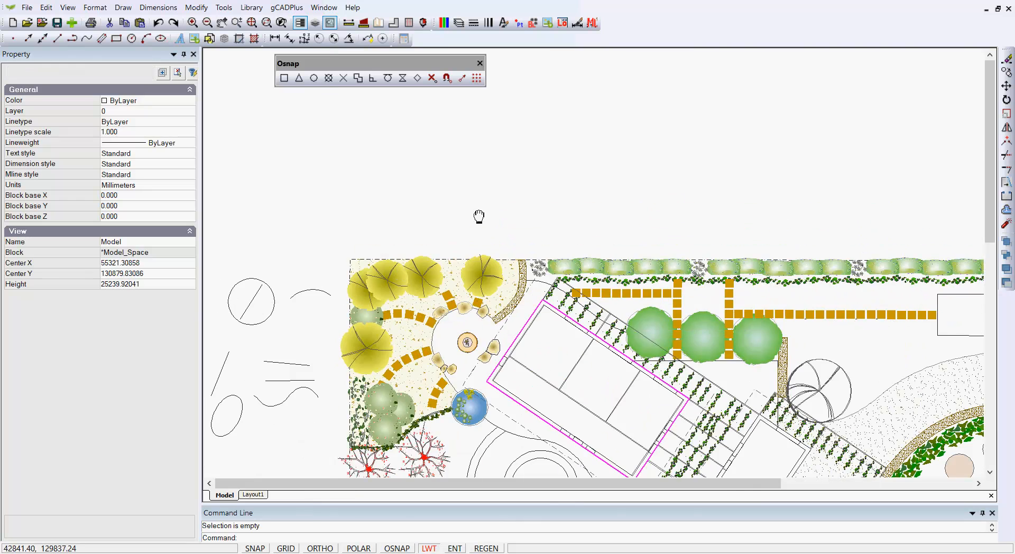
middle_drag(479, 217, 634, 93)
scroll(434, 308, up, 3)
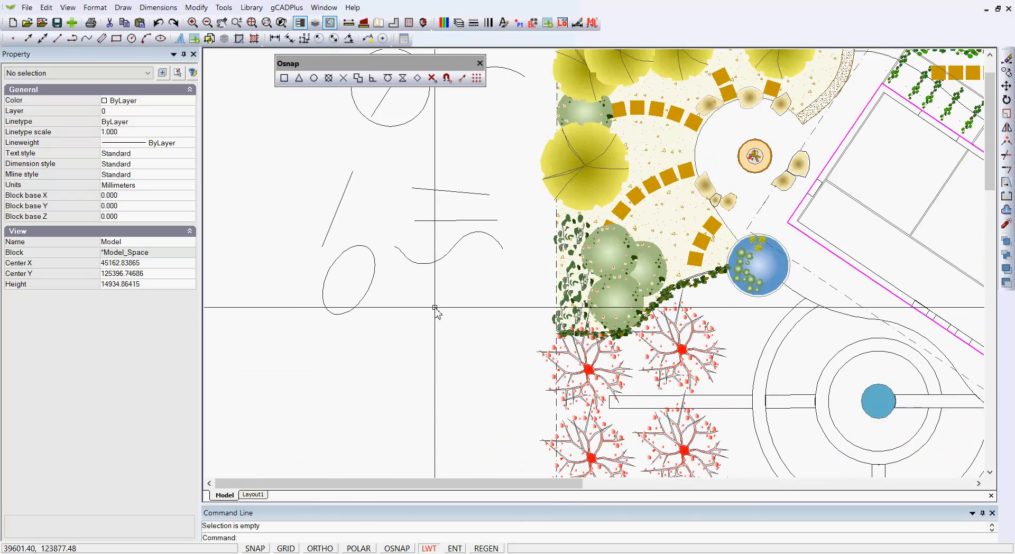
scroll(435, 308, up, 3)
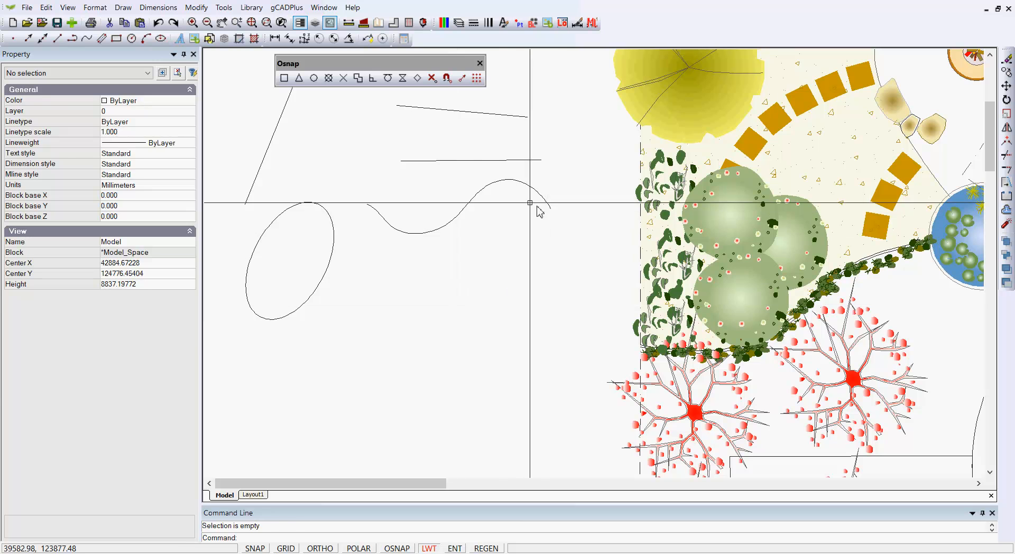
click(485, 192)
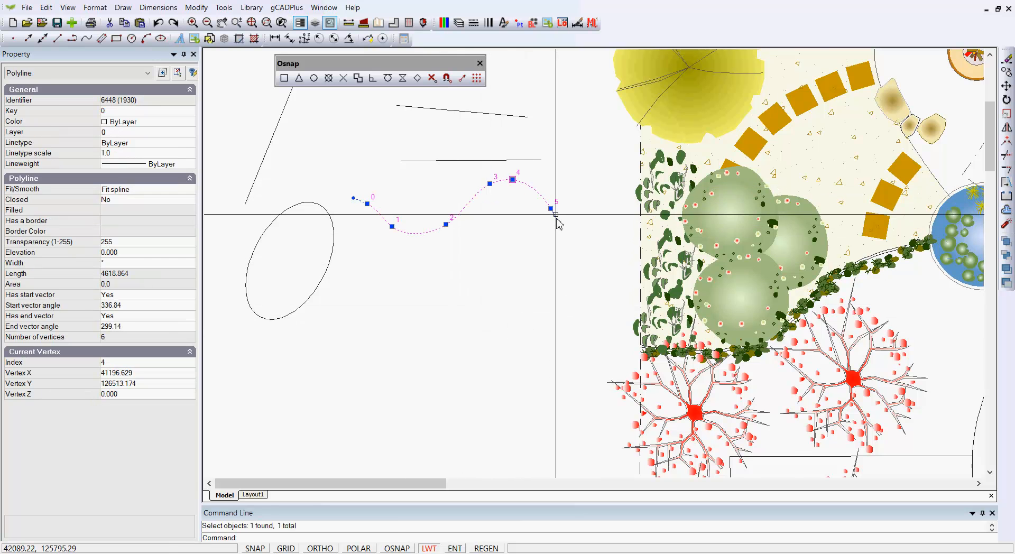
scroll(557, 217, up, 5)
scroll(548, 216, up, 3)
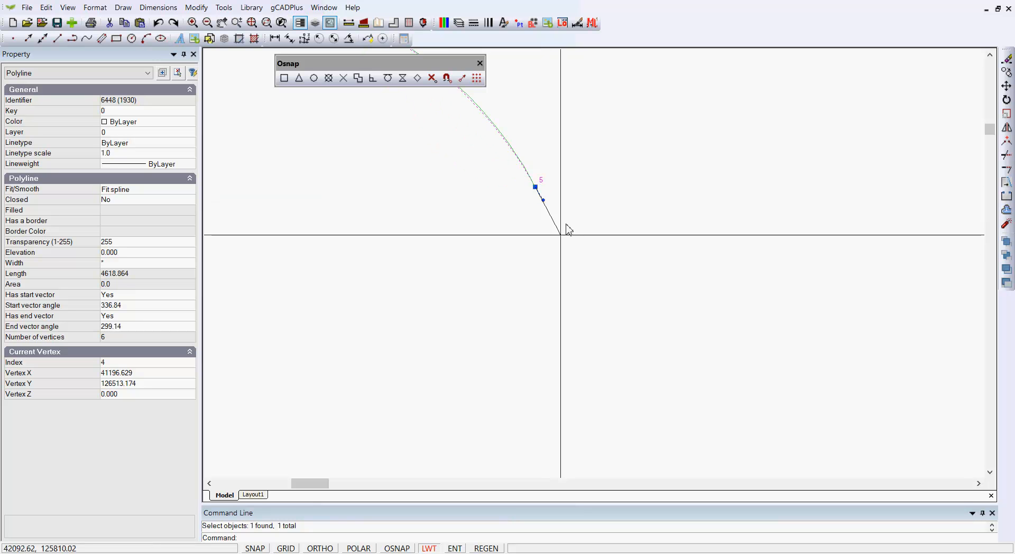
scroll(568, 254, down, 3)
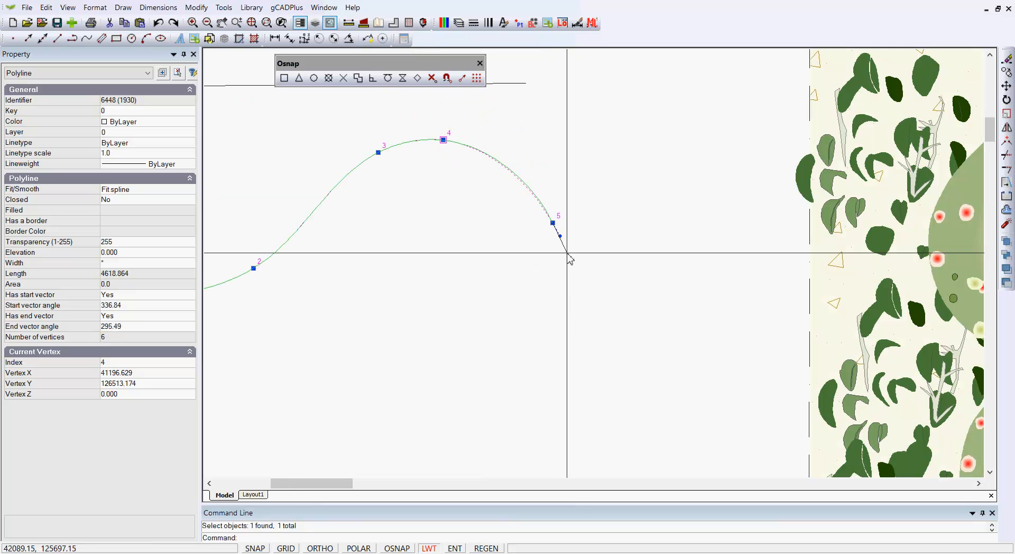
click(598, 304)
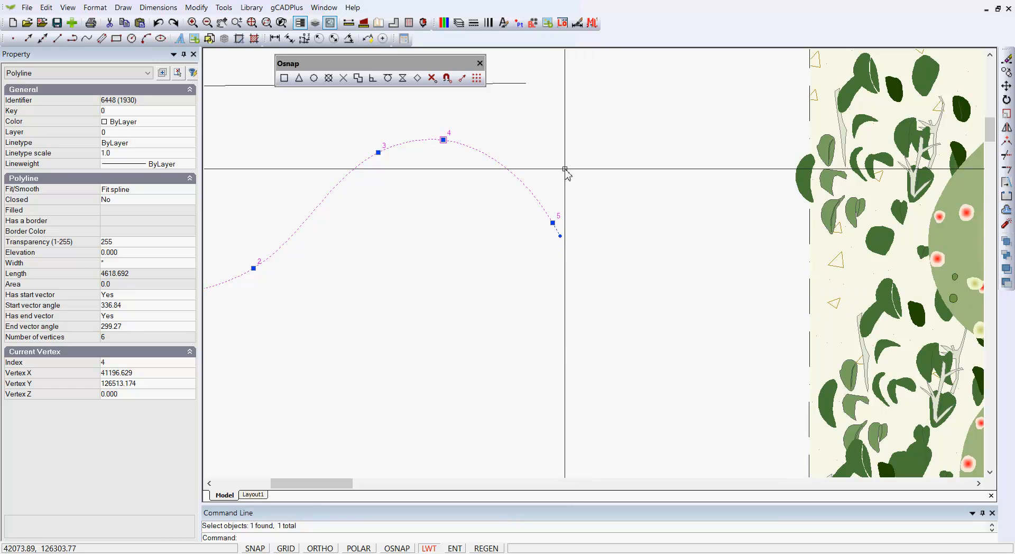
key(Escape)
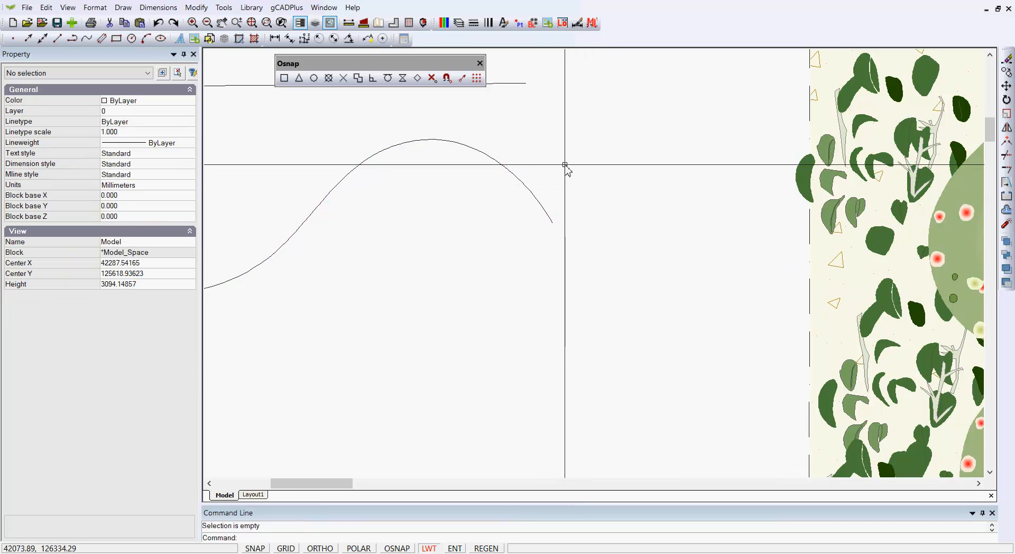
click(543, 206)
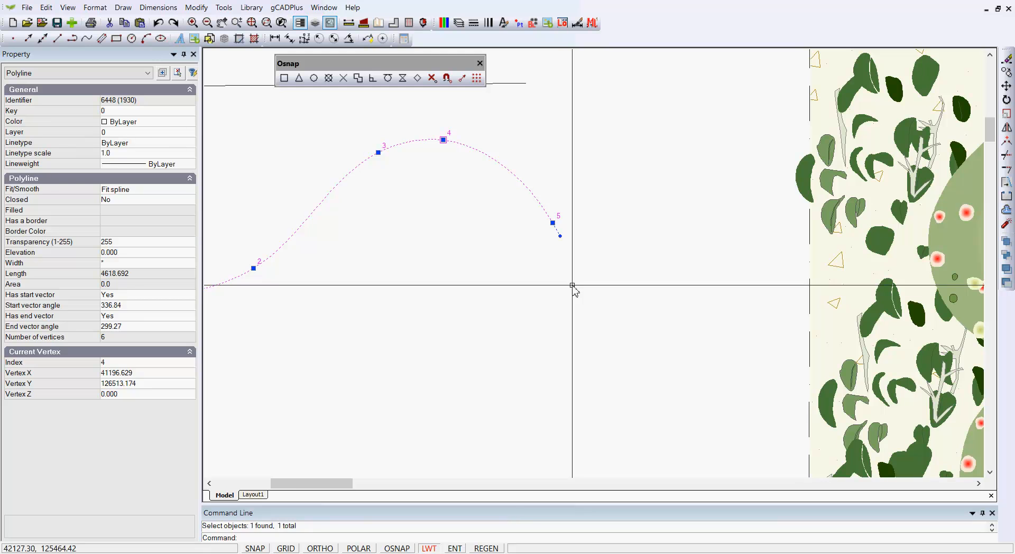
key(Escape)
Step: Swing the wavy polyline's direction grip at vertex 0 upward to a start vector angle of about 265° and clear the selection
scroll(555, 283, down, 3)
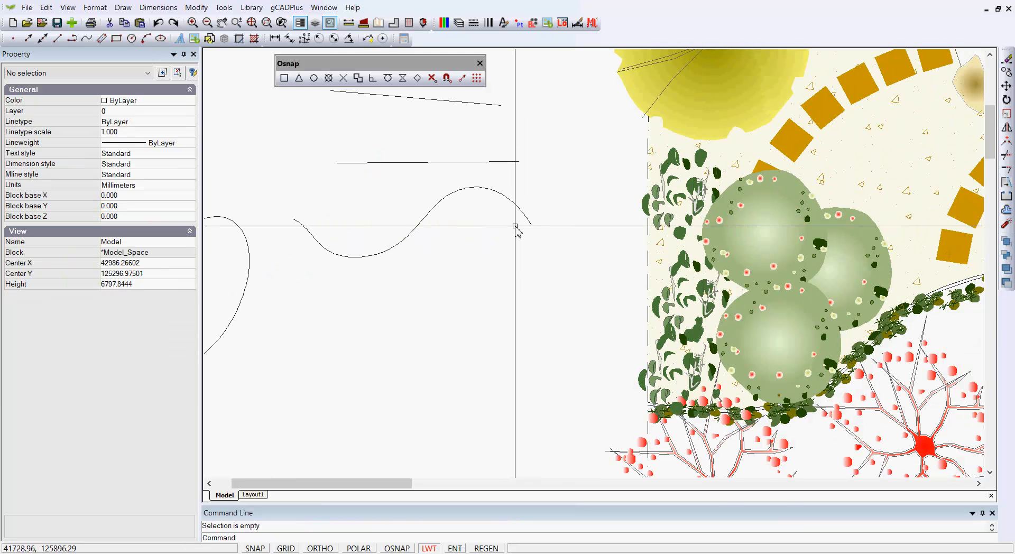
click(311, 231)
scroll(288, 228, up, 2)
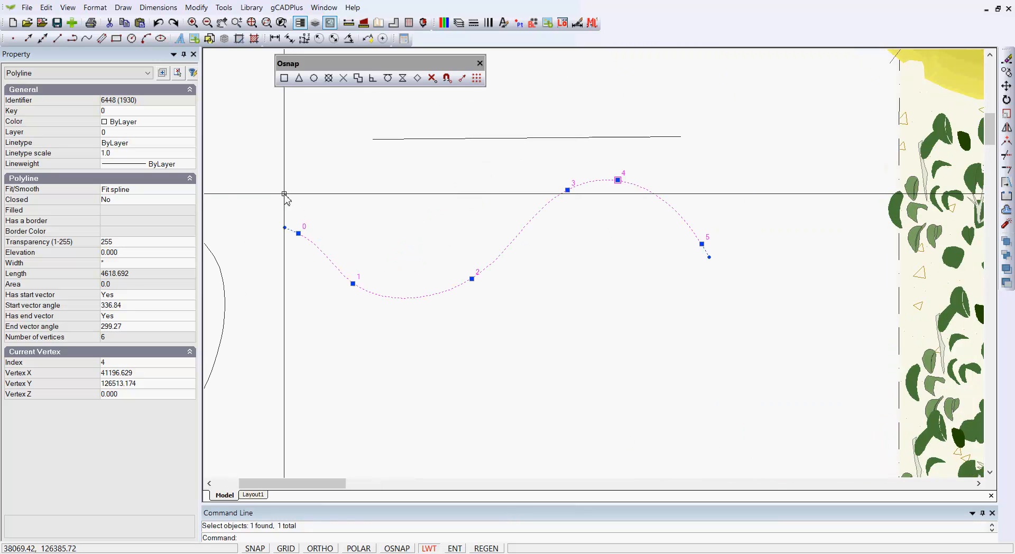
click(284, 228)
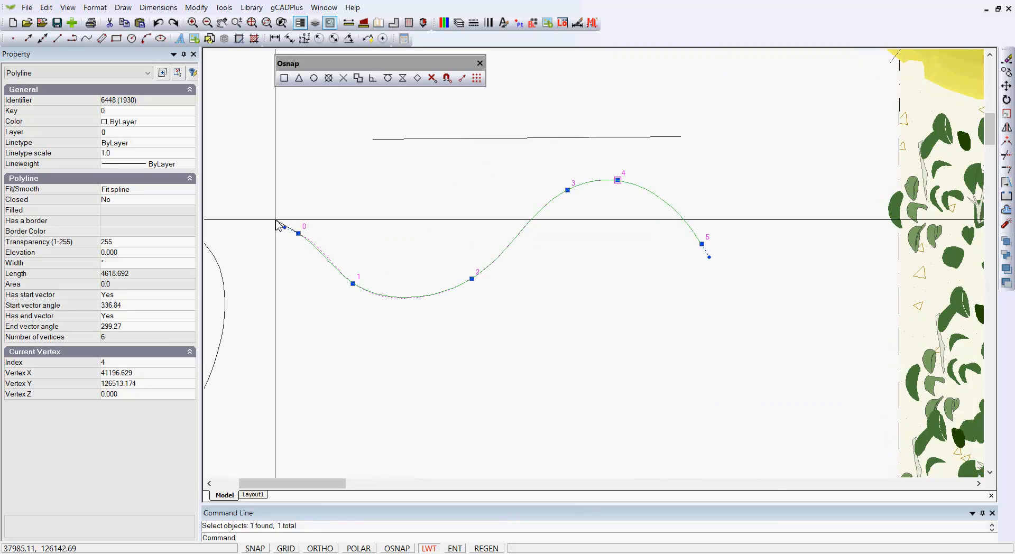
click(304, 168)
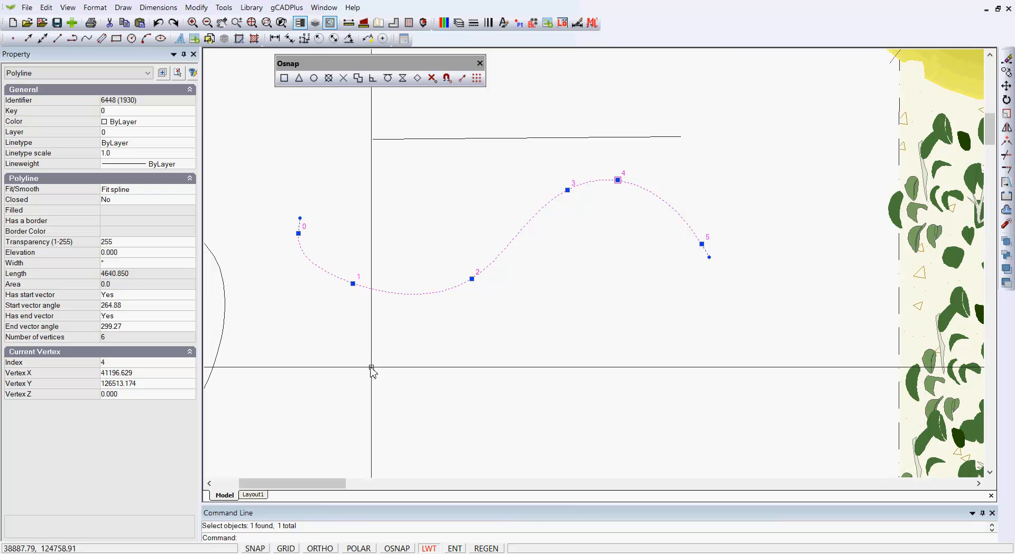
key(Escape)
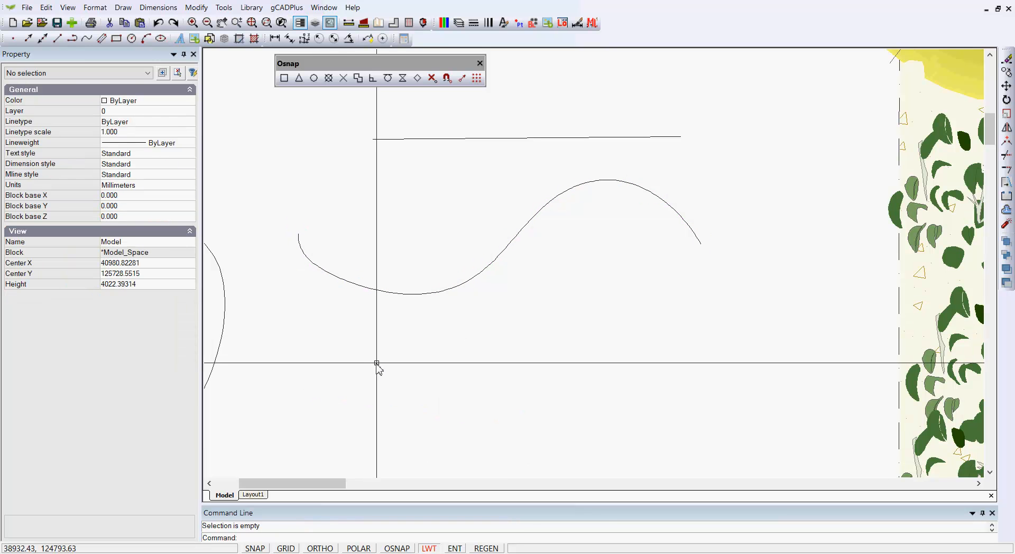
scroll(415, 364, down, 5)
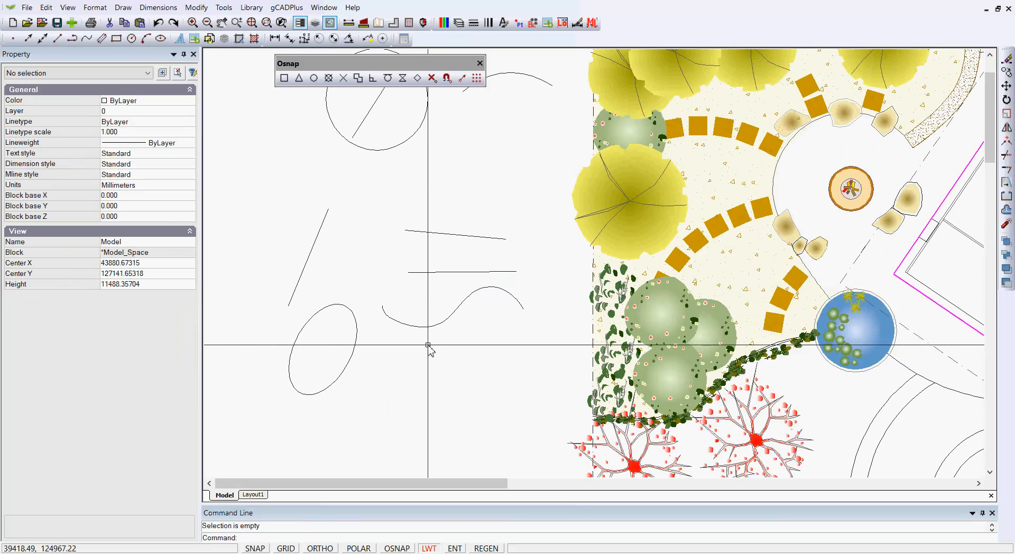